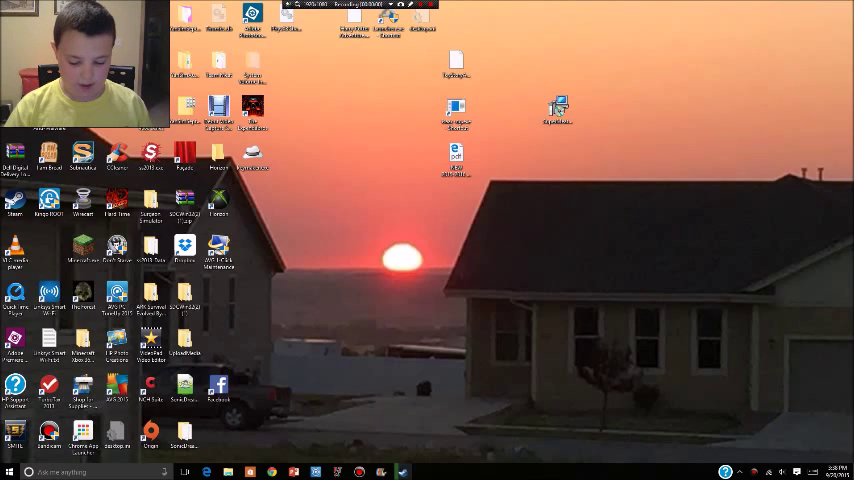
# Bring up the Bandicam toolbar's context menu at the top of the screen
pyautogui.rightClick(400, 5)
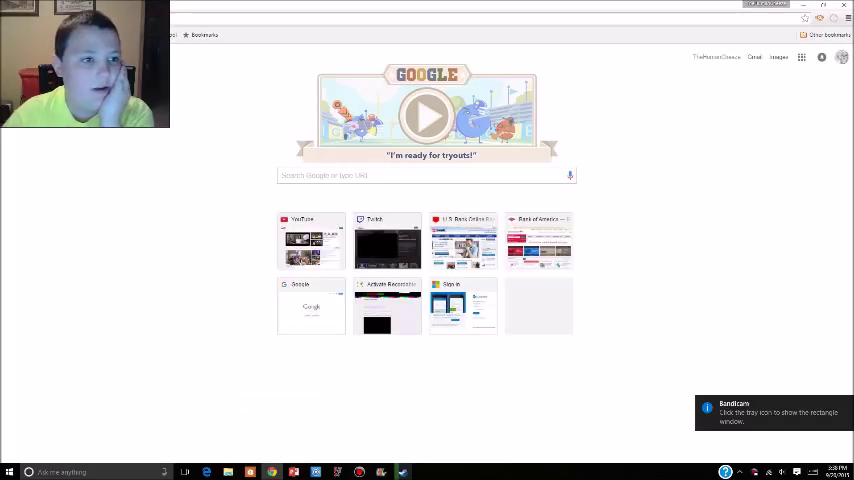
# Search Google for 'twitch' and go to the Twitch.tv site from the results
pyautogui.click(420, 175)
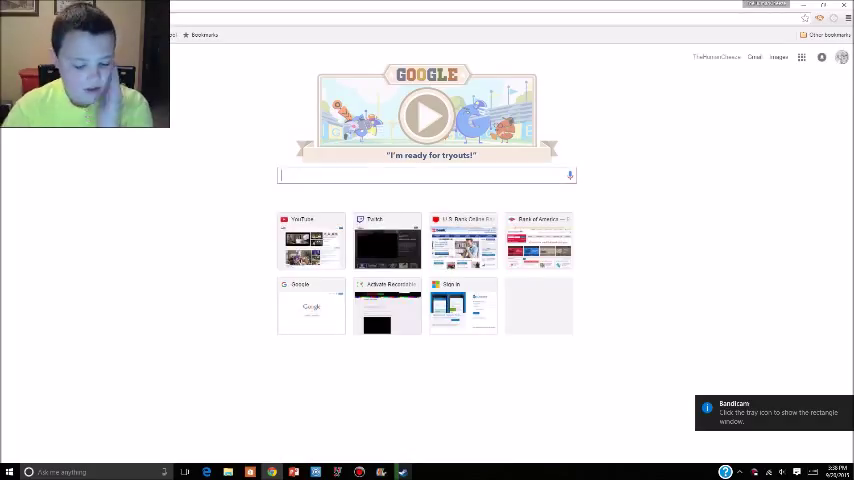
pyautogui.write('twitch')
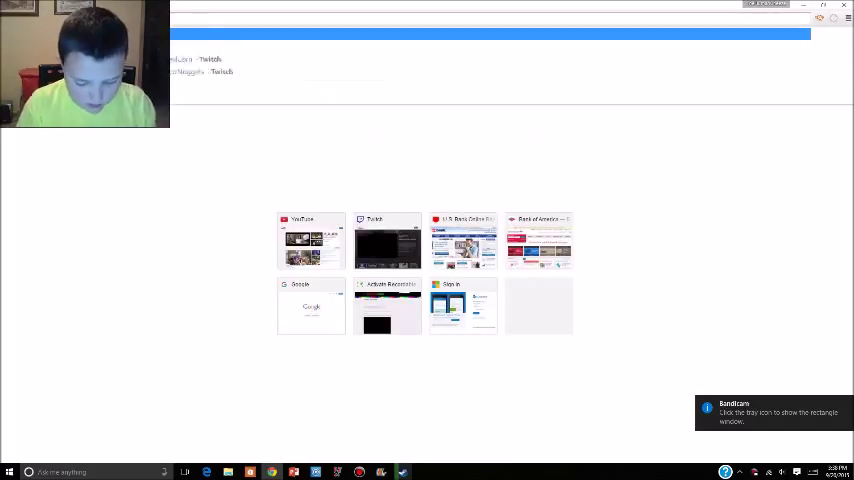
pyautogui.press('Return')
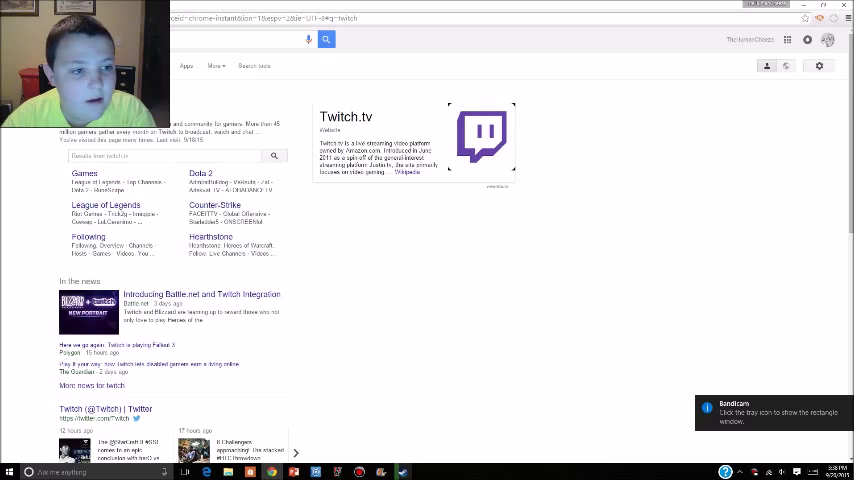
pyautogui.click(76, 116)
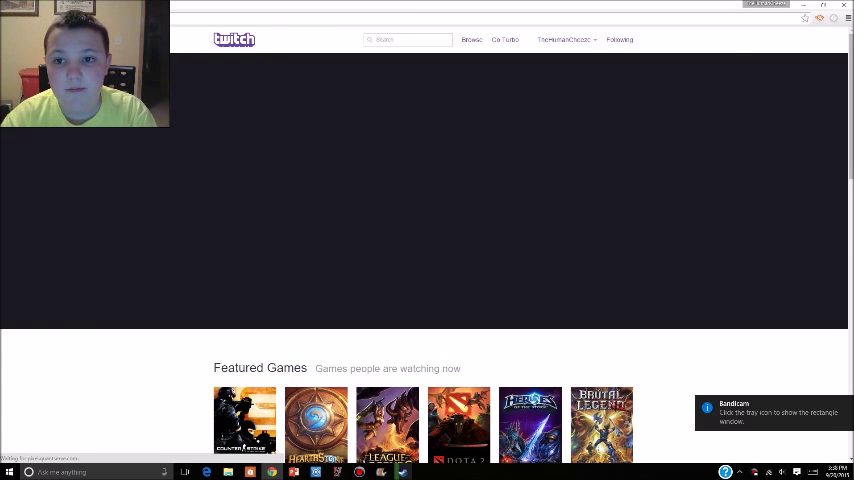
# Reach the Channel & Videos settings page through the account menu's Settings entry
pyautogui.click(565, 39)
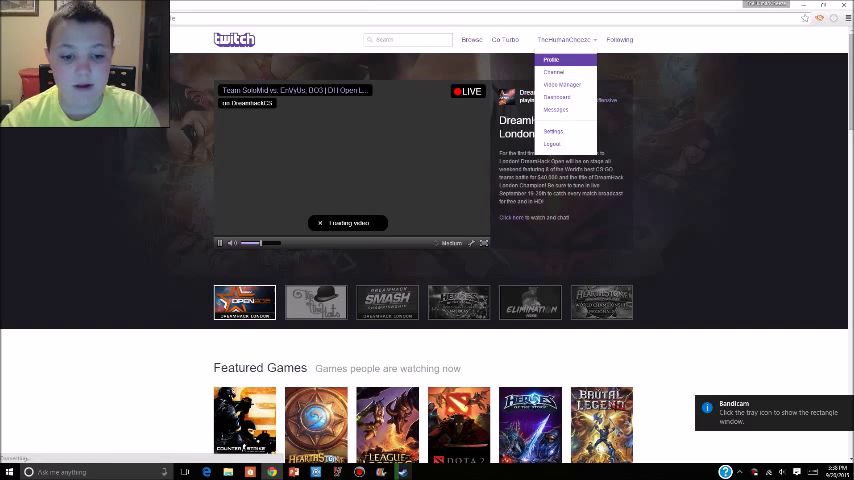
pyautogui.click(551, 60)
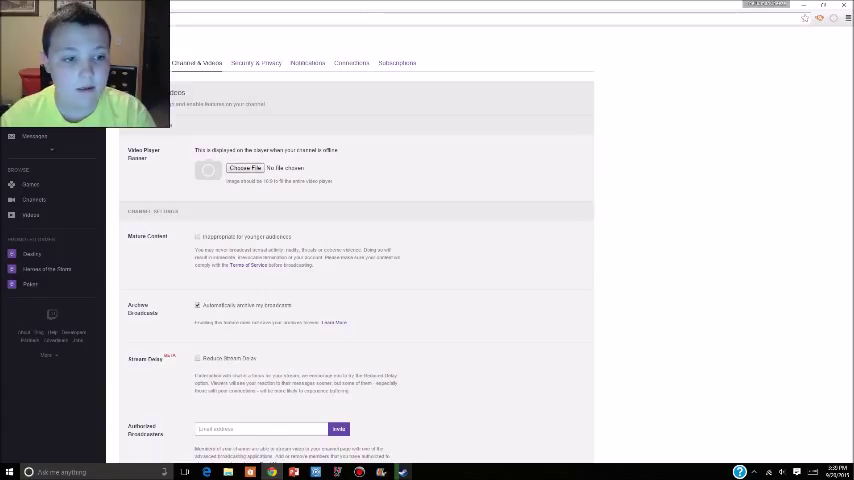
pyautogui.click(244, 167)
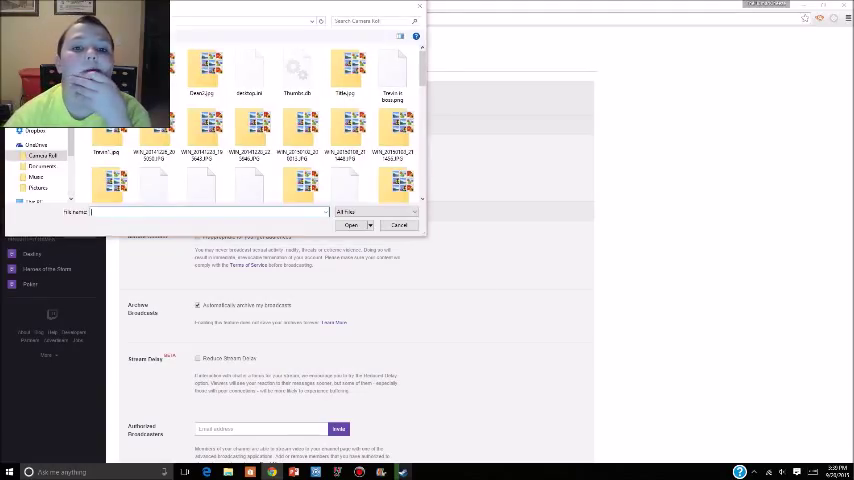
pyautogui.press('Escape')
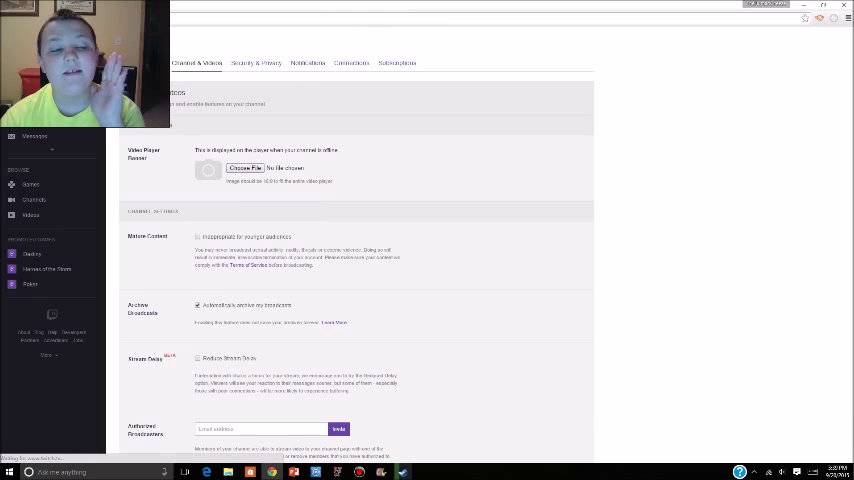
pyautogui.click(307, 62)
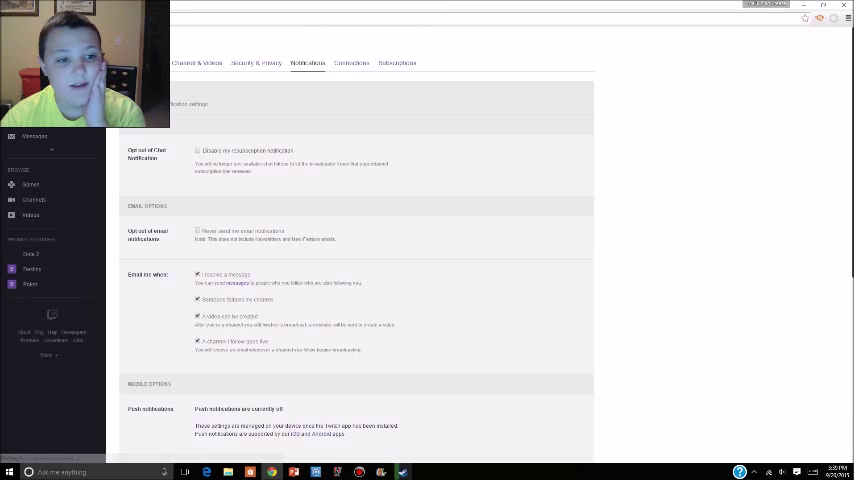
pyautogui.scroll(-1, 380, 250)
pyautogui.scroll(1, 380, 250)
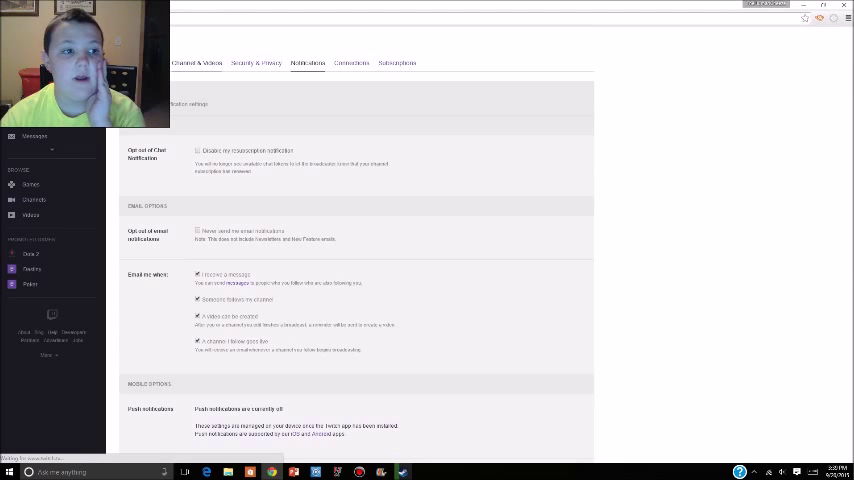
pyautogui.click(196, 62)
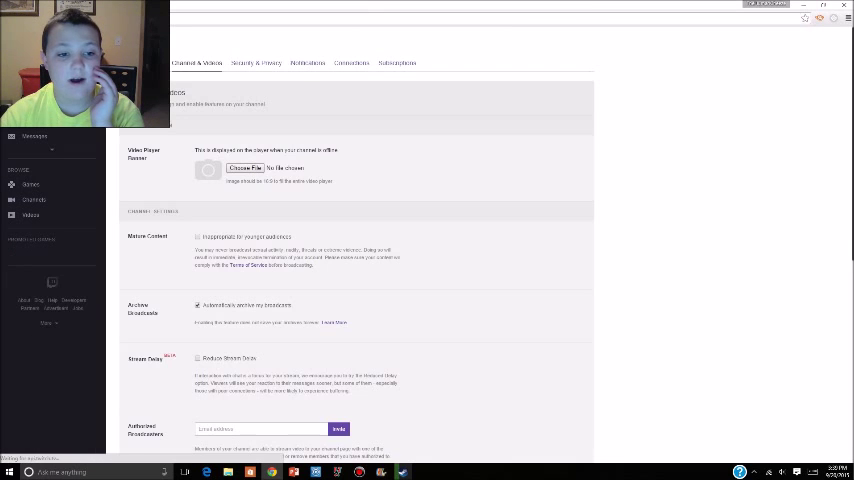